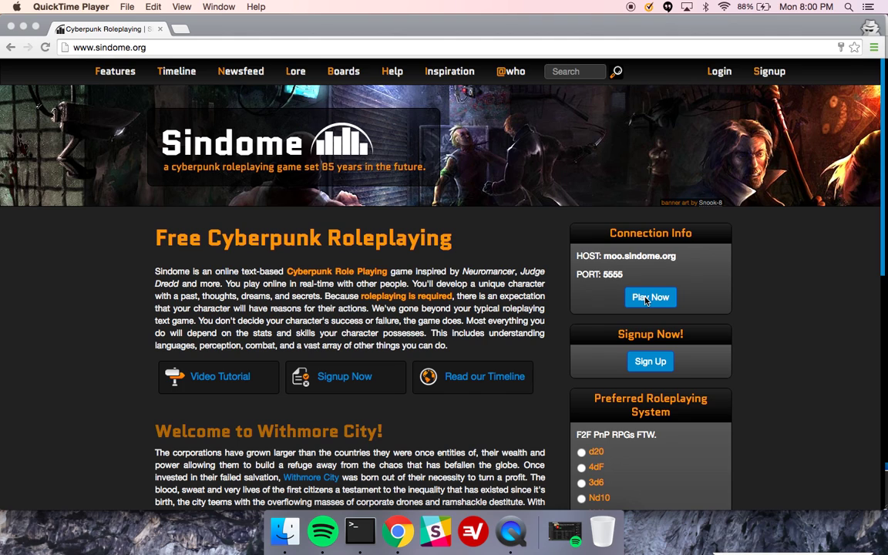
# Go from sindome.org's Play Now page to the moo.sindome.org player client showing the welcome banner.
pyautogui.click(646, 300)
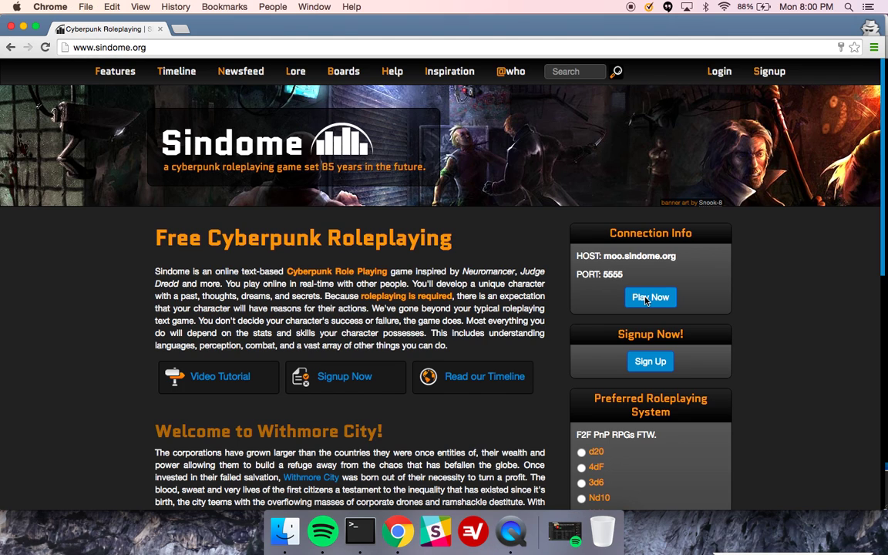
pyautogui.click(646, 300)
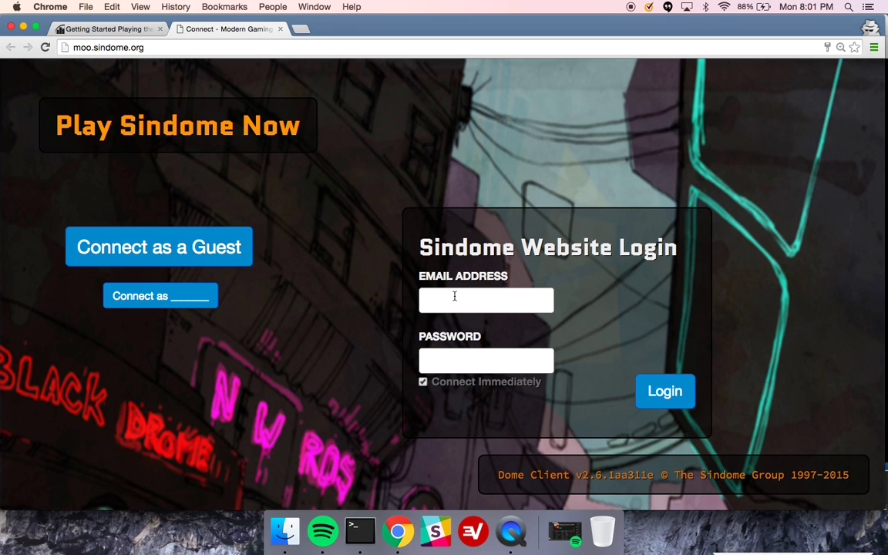
pyautogui.click(184, 312)
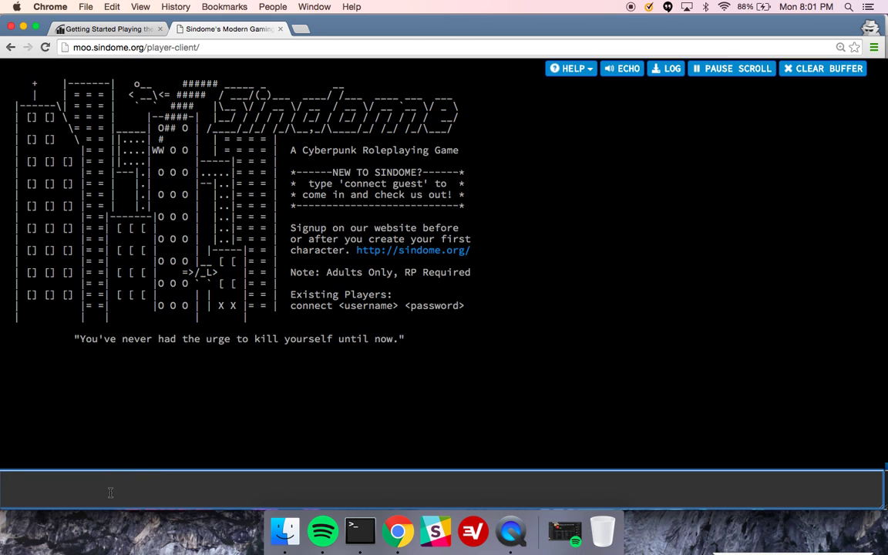
# Log in with 'connect Guest', select text from the Welcome to Sindome introduction, and return to the input line.
pyautogui.write('connect Guest')
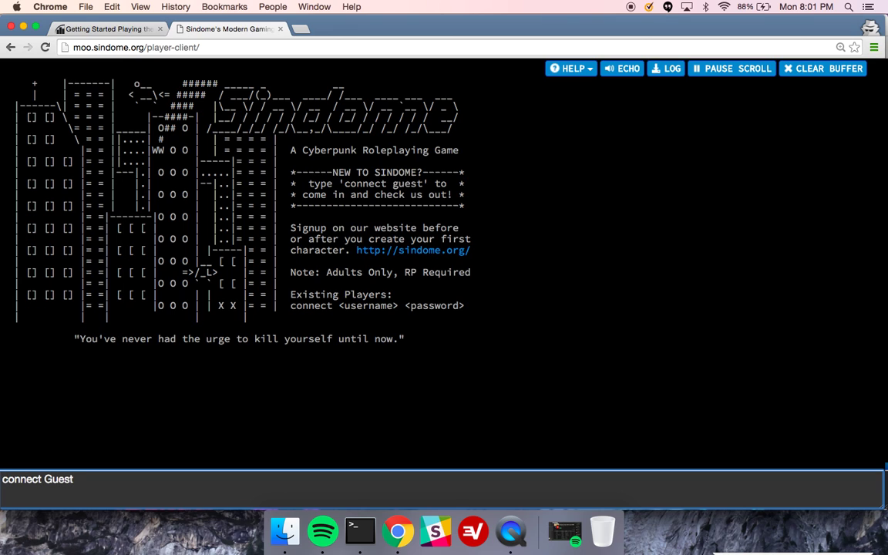
pyautogui.press('Return')
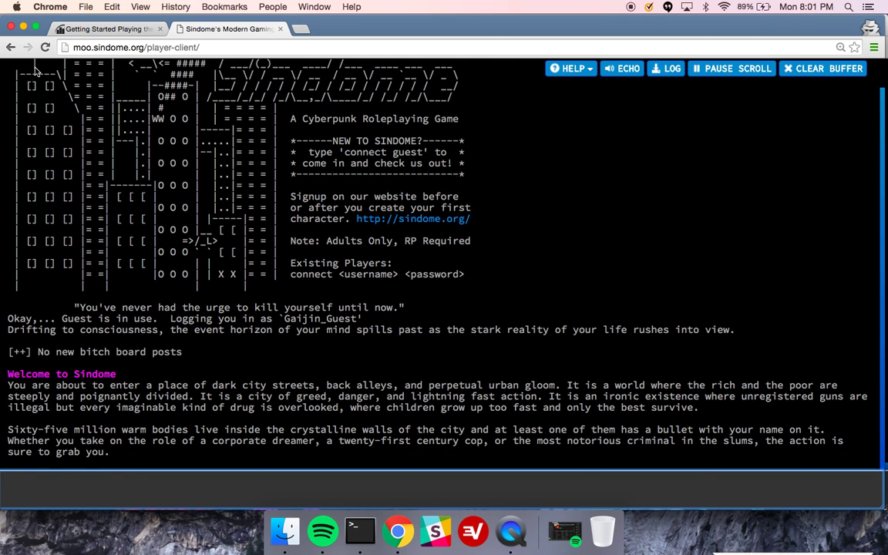
pyautogui.moveTo(231, 464); pyautogui.dragTo(551, 226)
pyautogui.click(493, 202)
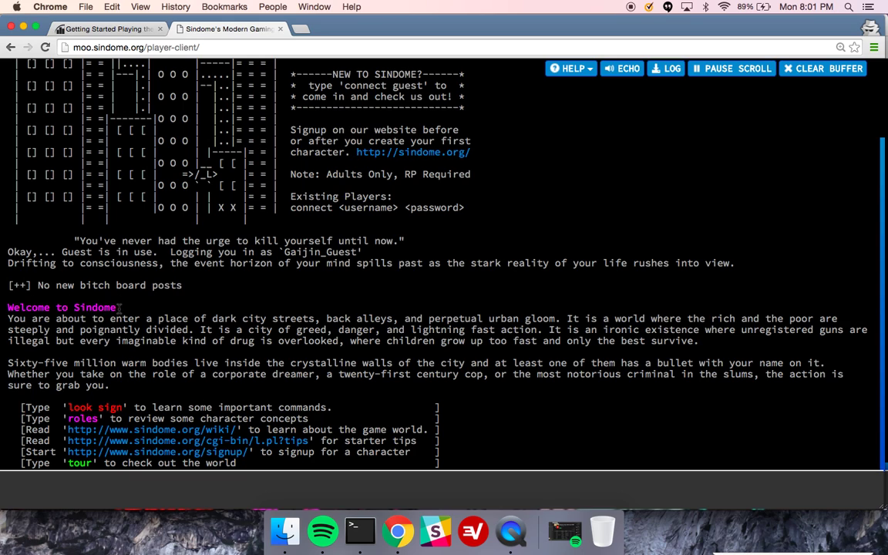
pyautogui.moveTo(122, 308)
pyautogui.mouseDown()
pyautogui.moveTo(3, 314)
pyautogui.moveTo(4, 328)
pyautogui.moveTo(200, 311)
pyautogui.mouseUp()
pyautogui.click(158, 487)
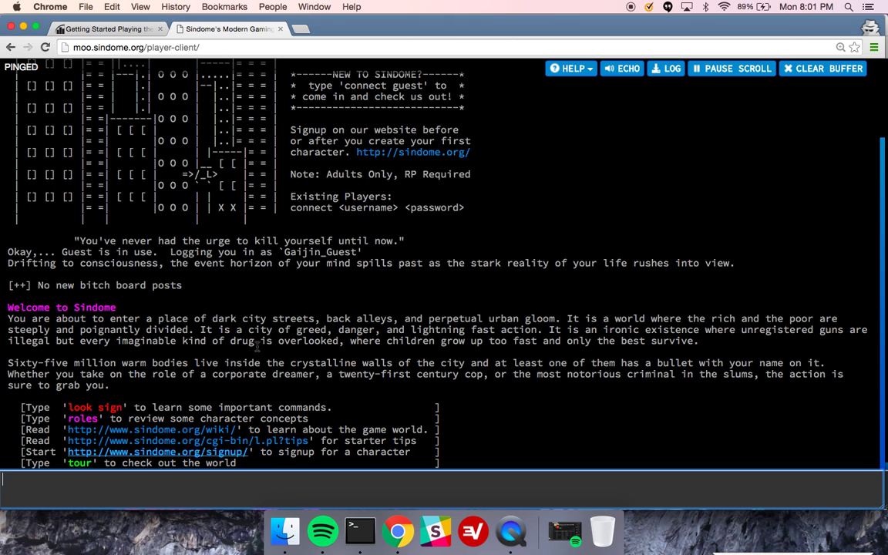
# Send the test command 'asdf' with ECHO on, then resend it with ECHO off.
pyautogui.click(584, 74)
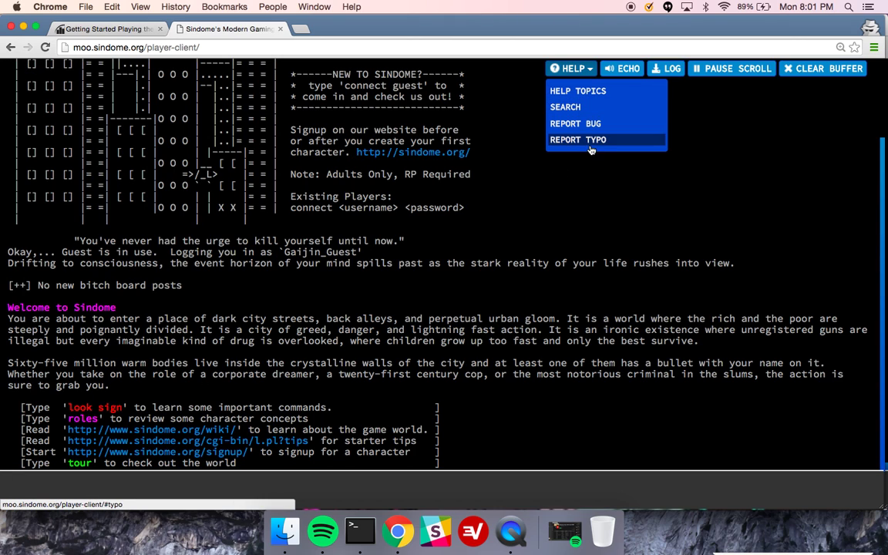
pyautogui.click(609, 184)
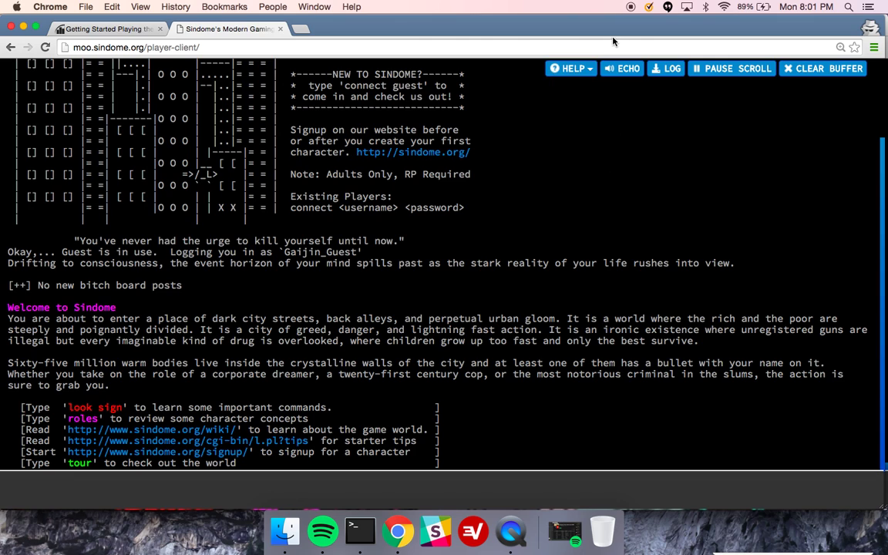
pyautogui.click(616, 70)
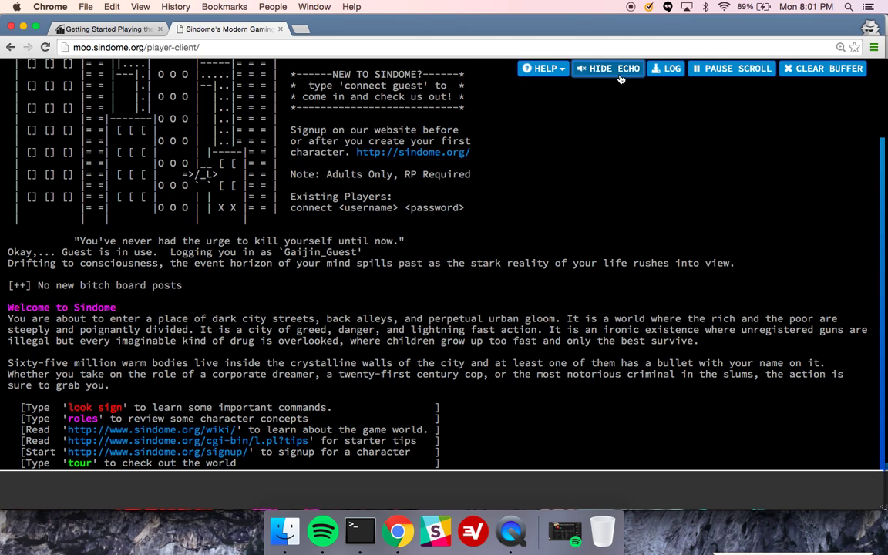
pyautogui.click(245, 482)
pyautogui.write('asdf')
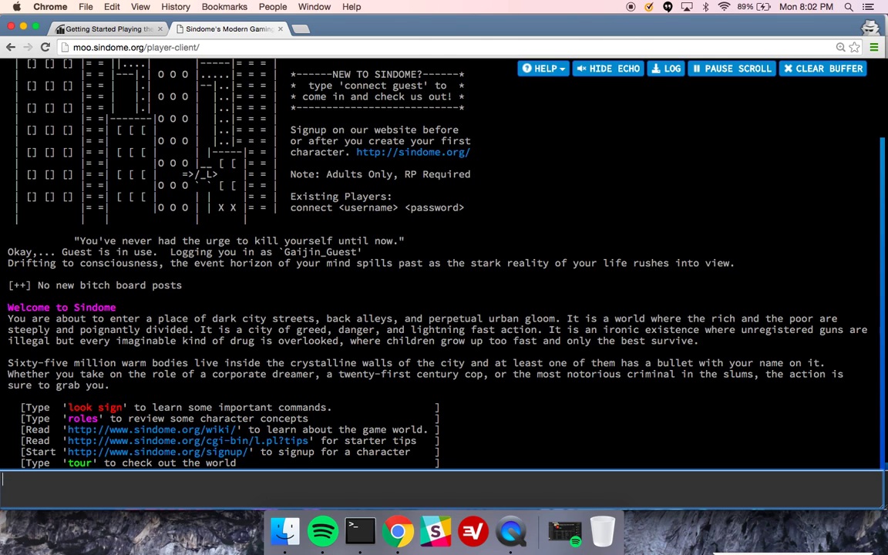
pyautogui.press('Return')
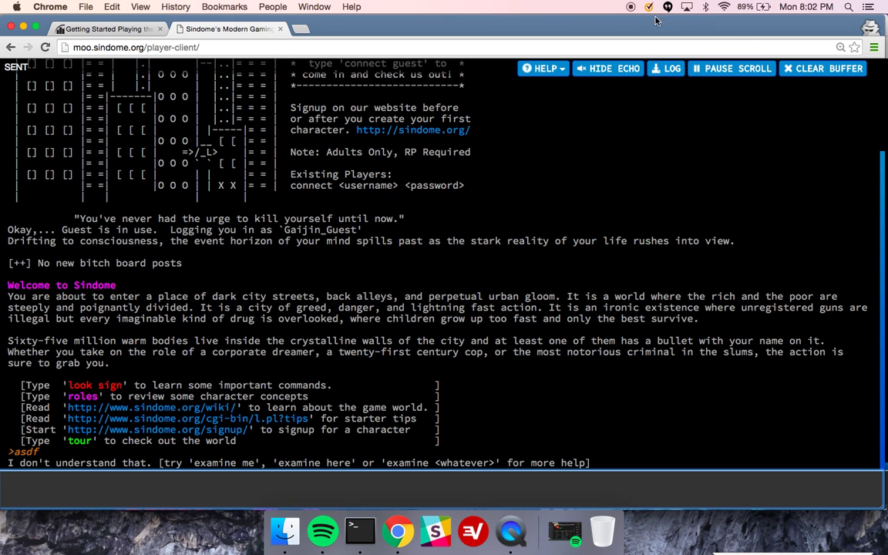
pyautogui.click(613, 69)
pyautogui.click(193, 476)
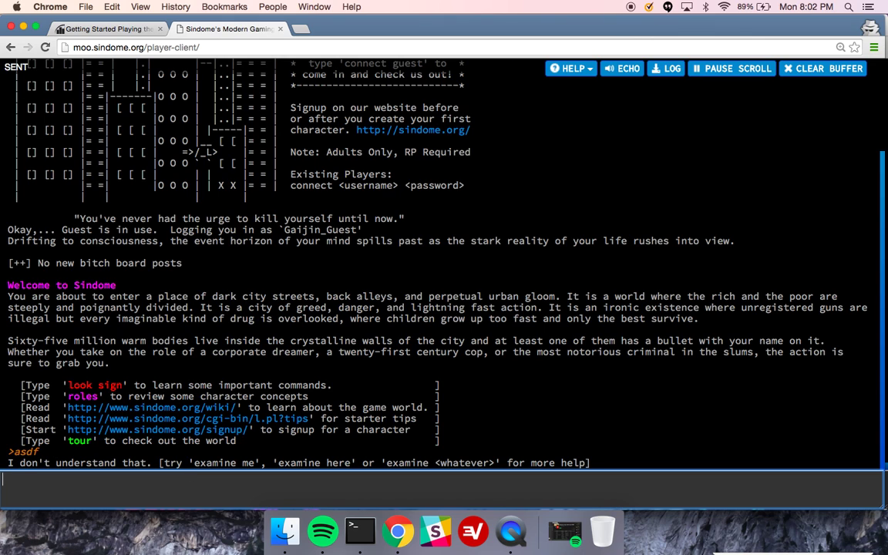
pyautogui.press('Up')
pyautogui.press('Return')
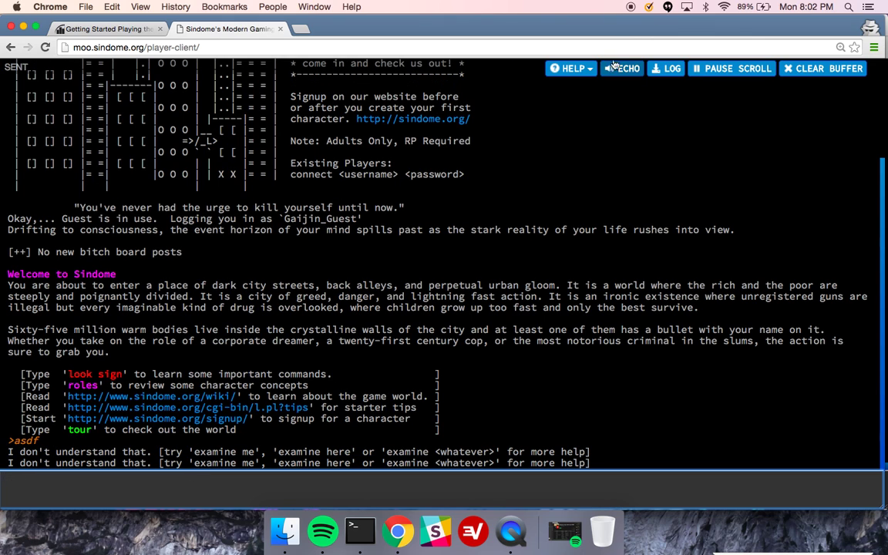
# Download the session log as buffer.6132016202.html, scroll through it, and close its tab.
pyautogui.click(661, 71)
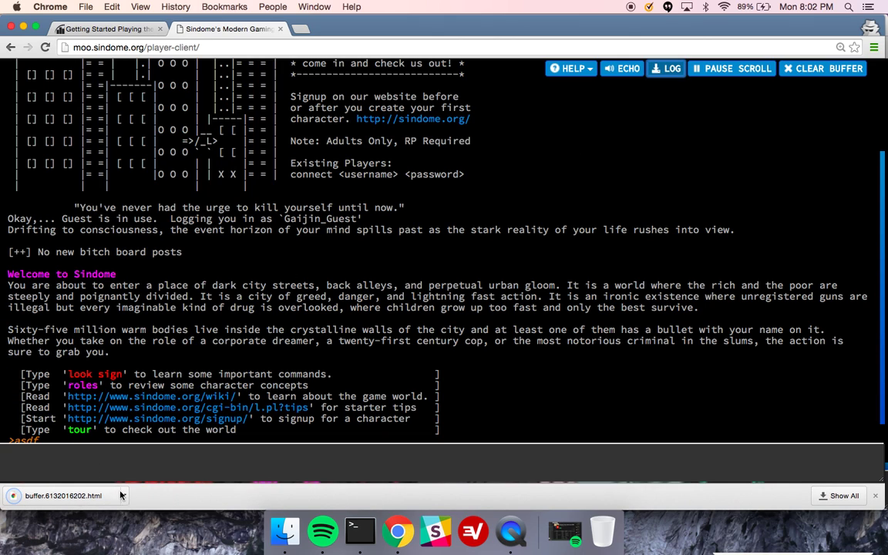
pyautogui.click(83, 498)
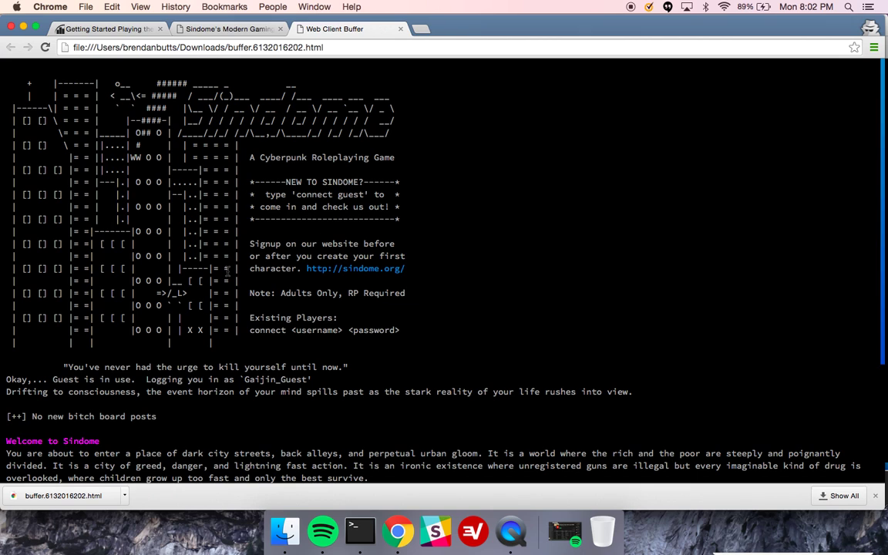
pyautogui.scroll(-1, 205, 244)
pyautogui.scroll(-5, 140, 218)
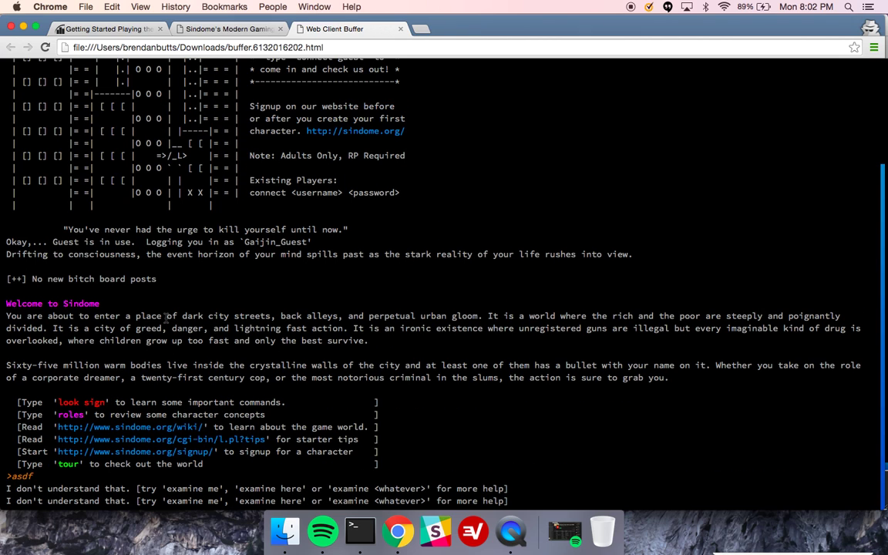
pyautogui.scroll(1, 158, 231)
pyautogui.click(401, 29)
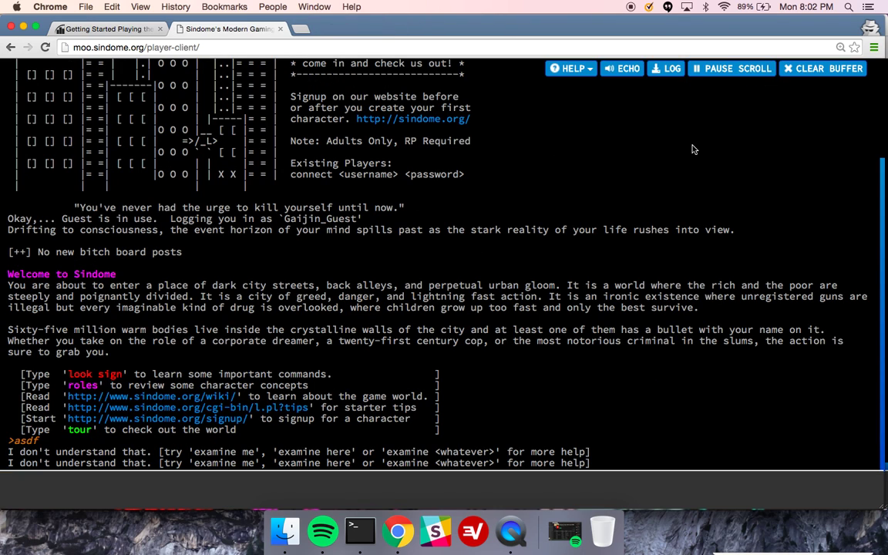
# Pause auto-scroll and send a command to the game.
pyautogui.click(725, 70)
pyautogui.scroll(3, 541, 227)
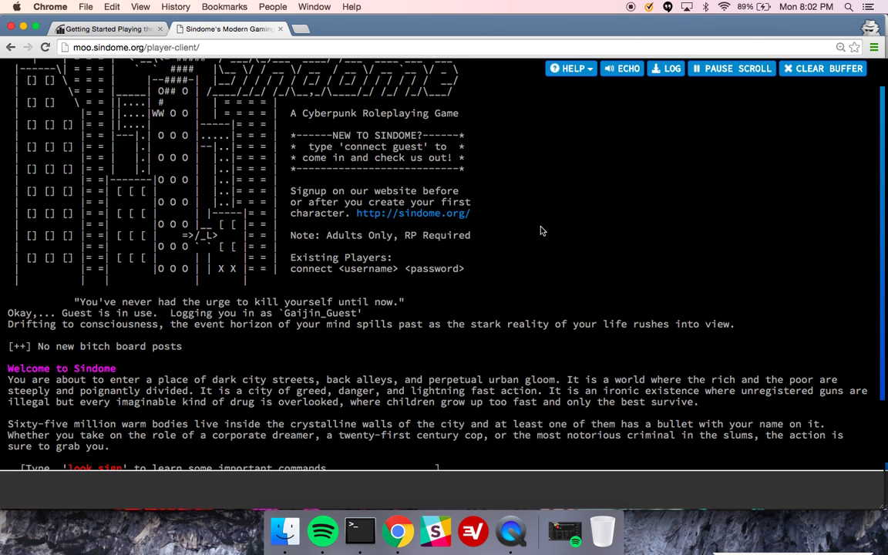
pyautogui.click(701, 69)
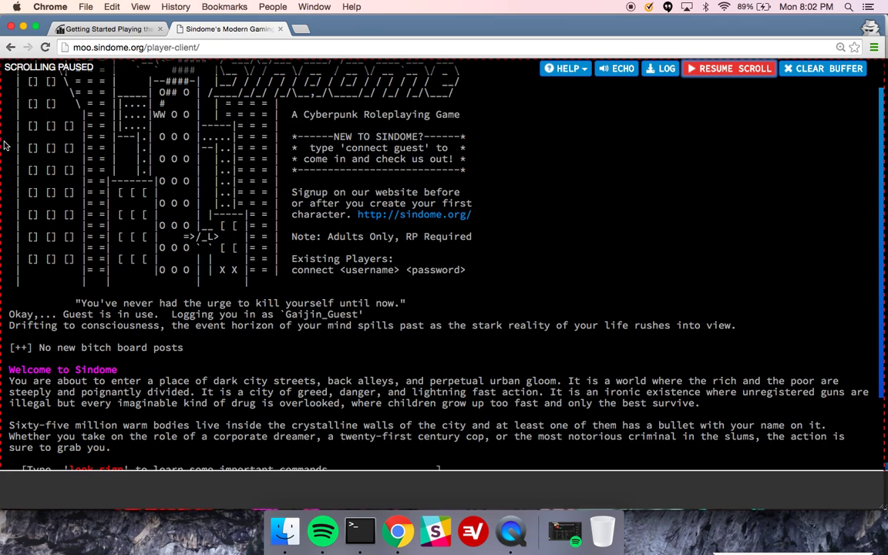
pyautogui.click(99, 494)
pyautogui.write('a')
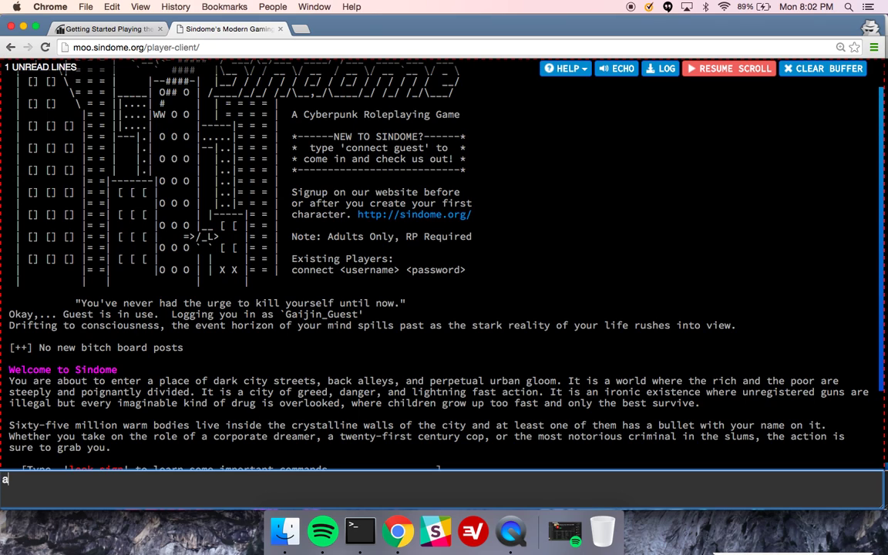
pyautogui.press('Return')
# Toggle Pause/Resume Scroll several times while scrolling, ending with auto-scroll resumed.
pyautogui.click(721, 69)
pyautogui.click(721, 68)
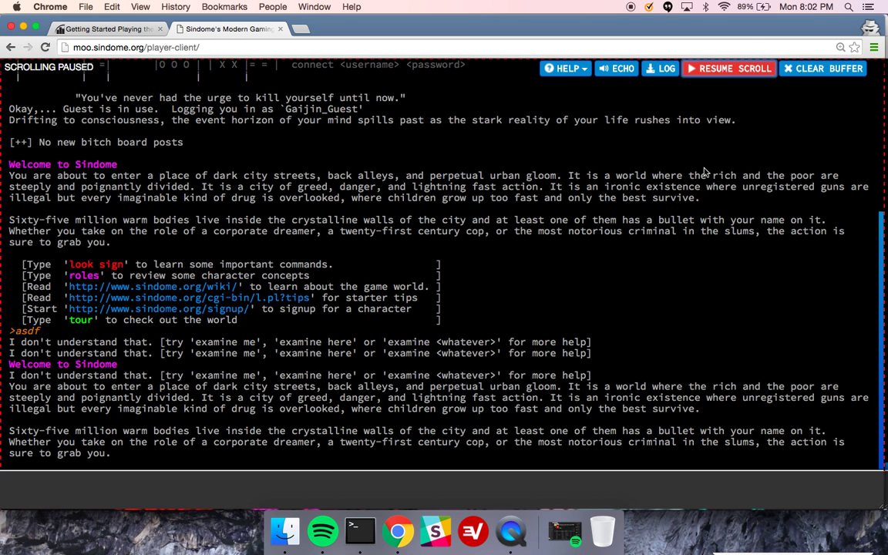
pyautogui.scroll(5, 704, 178)
pyautogui.scroll(-5, 704, 180)
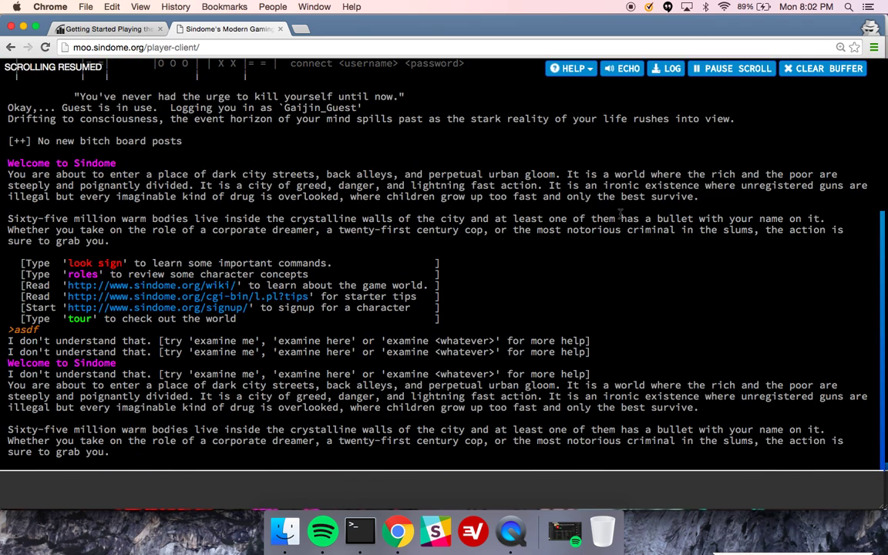
pyautogui.click(732, 69)
pyautogui.scroll(10, 731, 95)
pyautogui.scroll(-10, 731, 95)
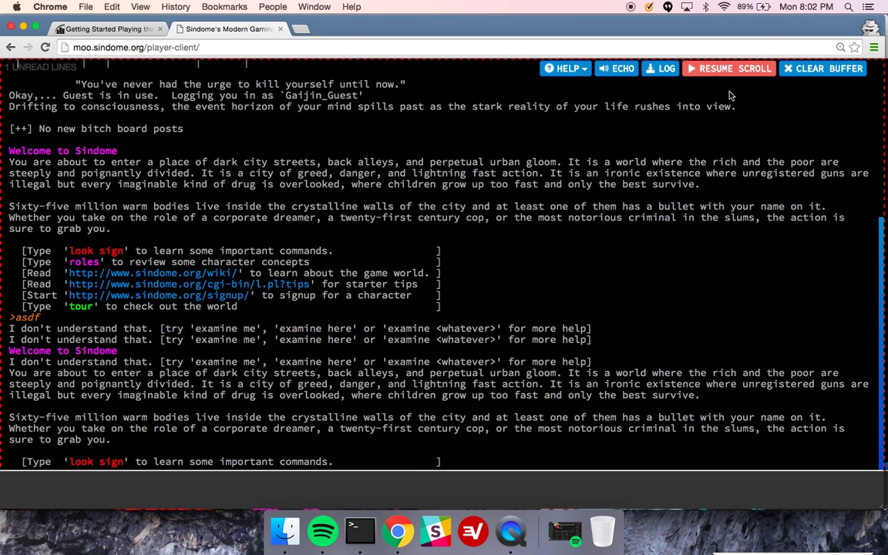
pyautogui.click(729, 69)
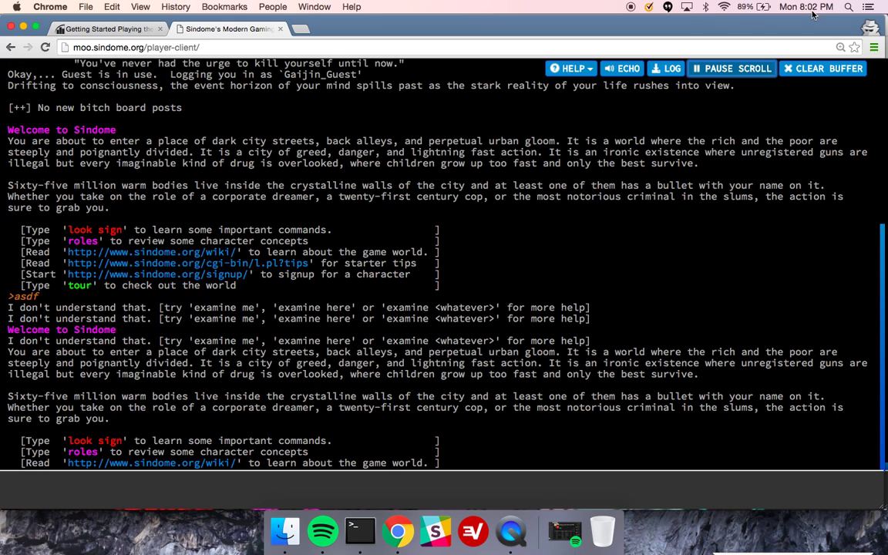
# Clear the buffer, save it as buffer.6132016202 (1).html, view it, then close it.
pyautogui.click(817, 70)
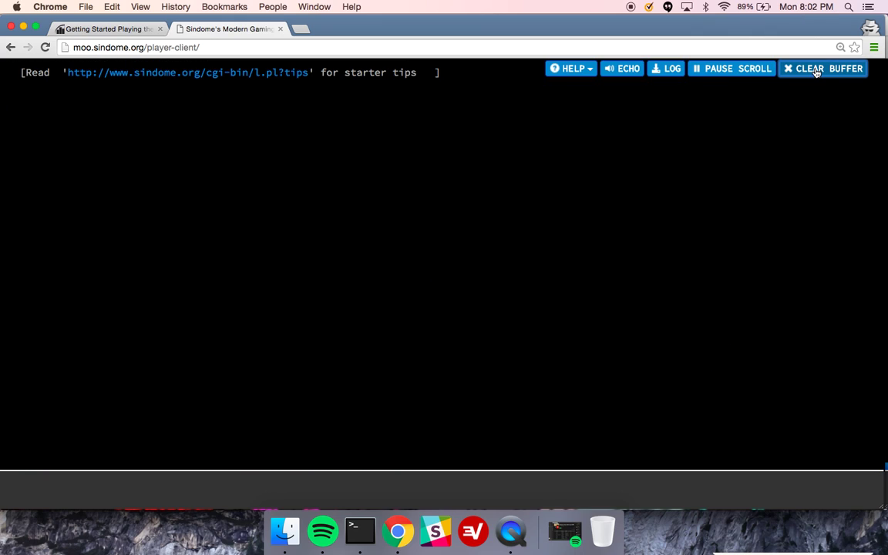
pyautogui.click(668, 70)
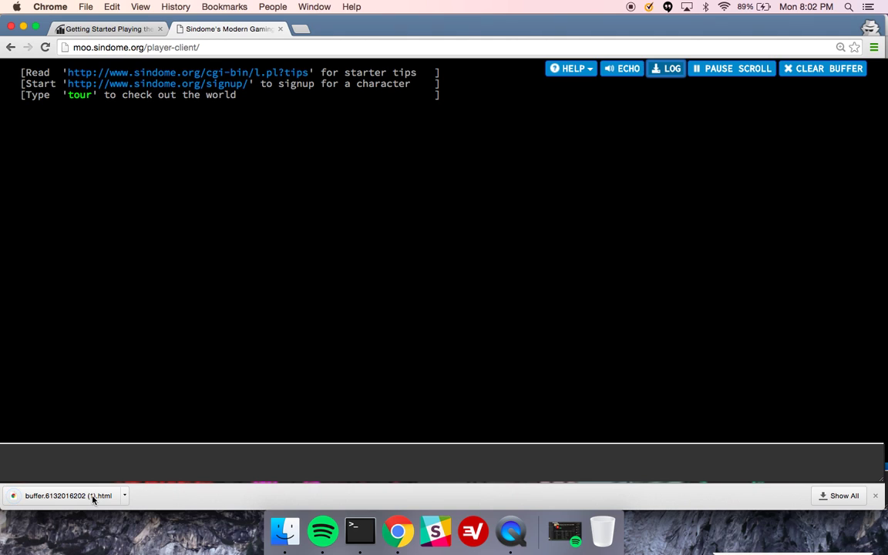
pyautogui.click(68, 496)
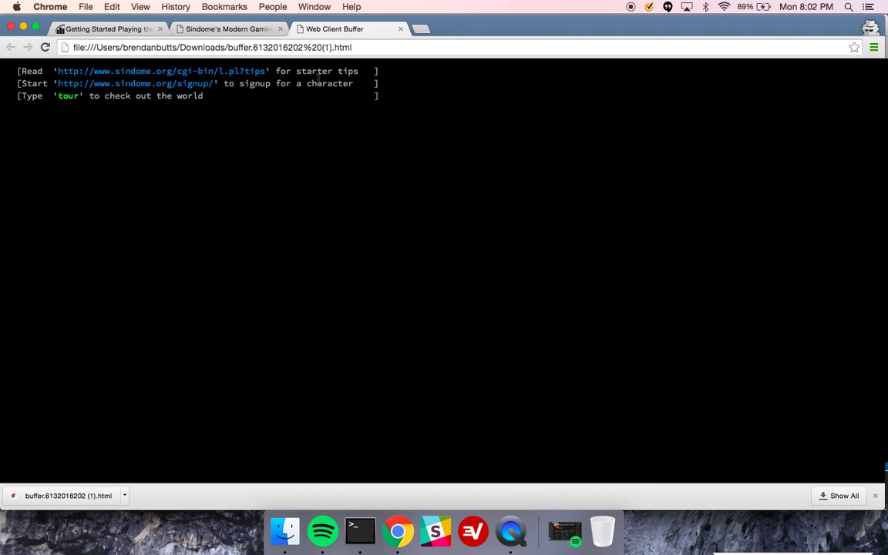
pyautogui.click(401, 28)
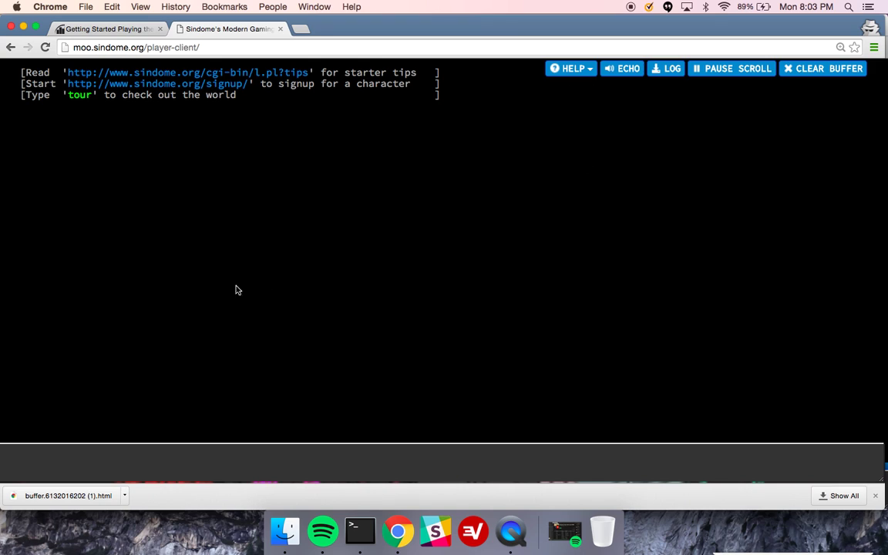
pyautogui.click(51, 471)
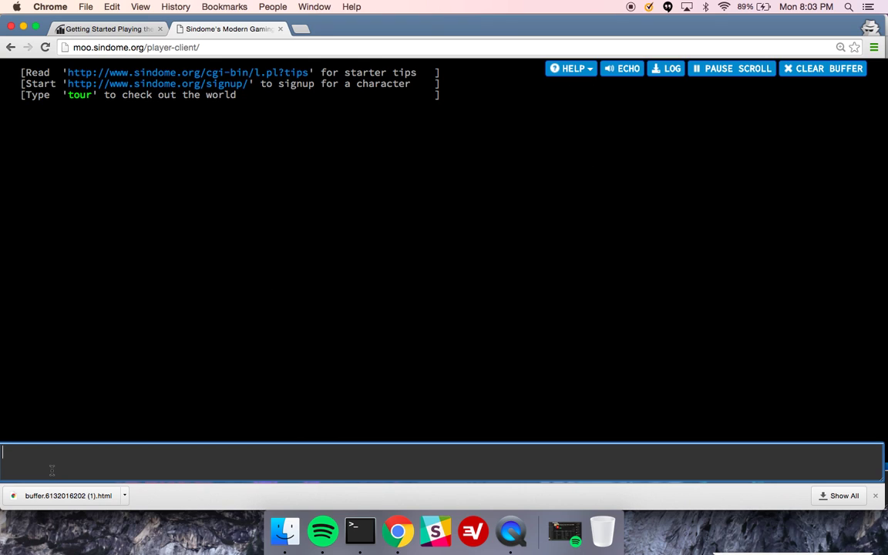
# Send 'look', try partial commands, then send 'information' chosen from autocomplete.
pyautogui.write('look')
pyautogui.press('Return')
pyautogui.write('lo')
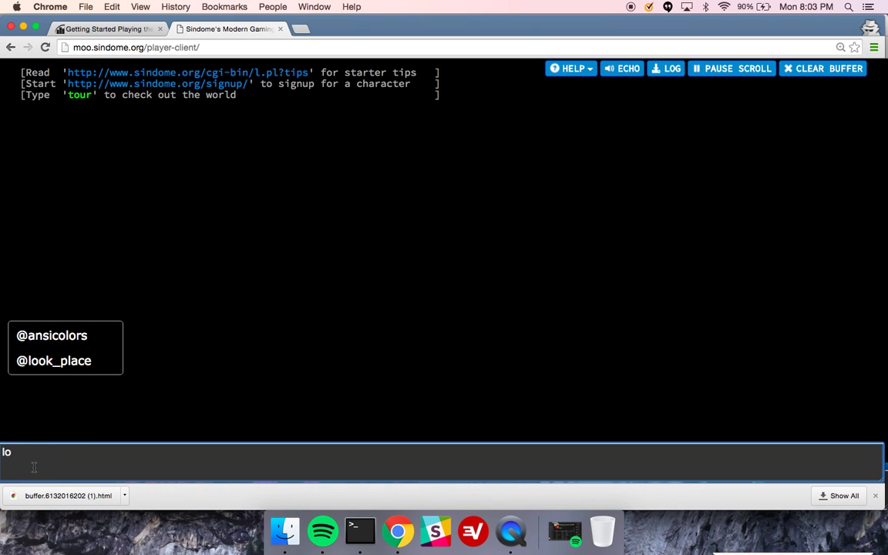
pyautogui.press('BackSpace')
pyautogui.press('BackSpace')
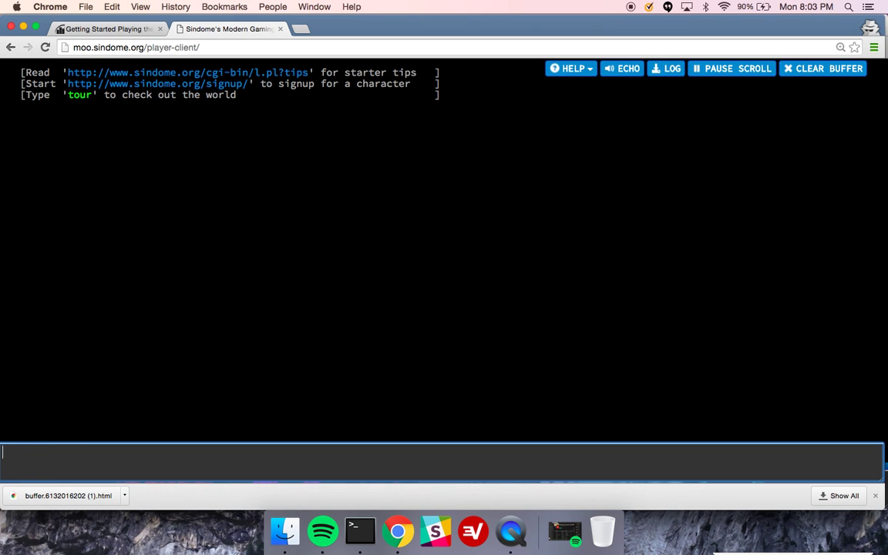
pyautogui.write('at')
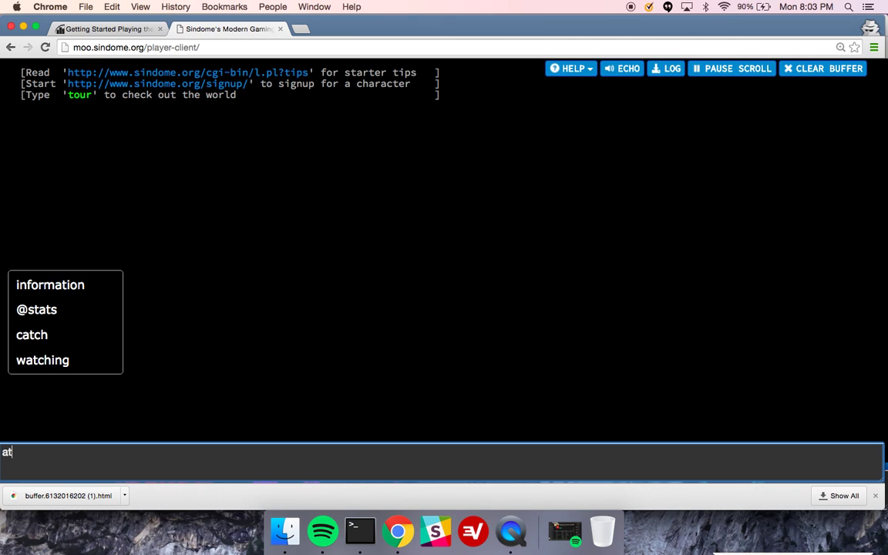
pyautogui.write('tac')
pyautogui.press('BackSpace')
pyautogui.press('BackSpace')
pyautogui.press('BackSpace')
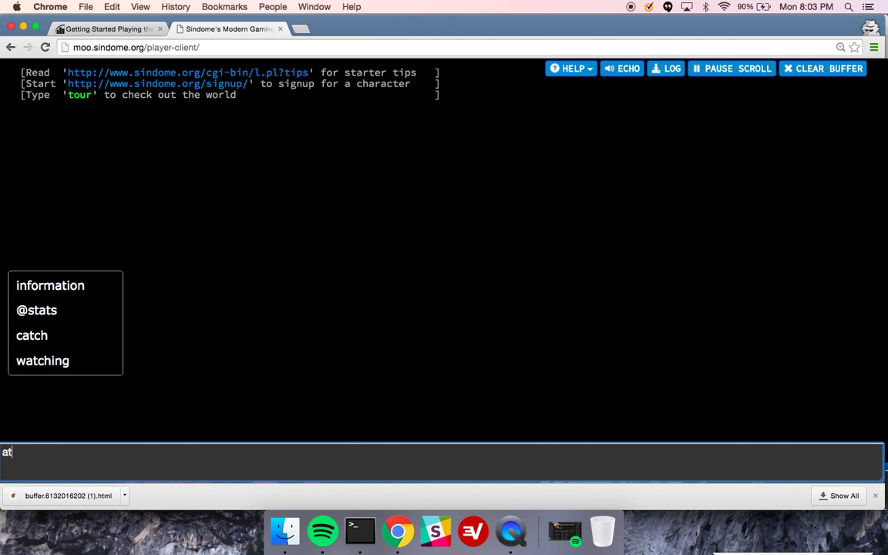
pyautogui.write('info')
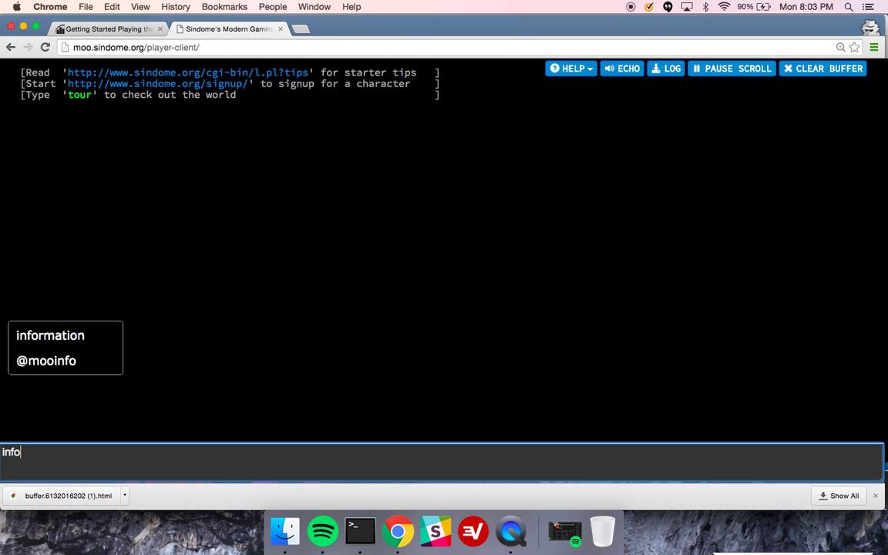
pyautogui.click(51, 337)
pyautogui.press('Return')
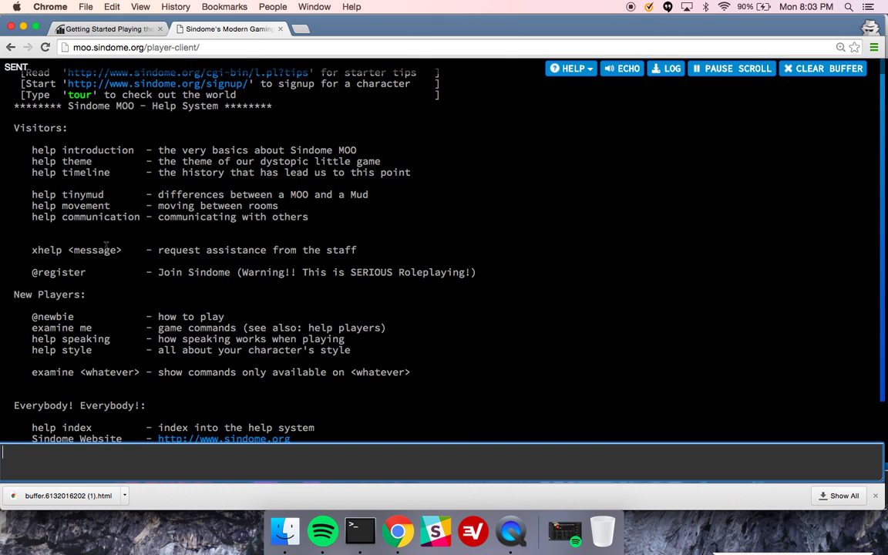
pyautogui.scroll(-3, 106, 143)
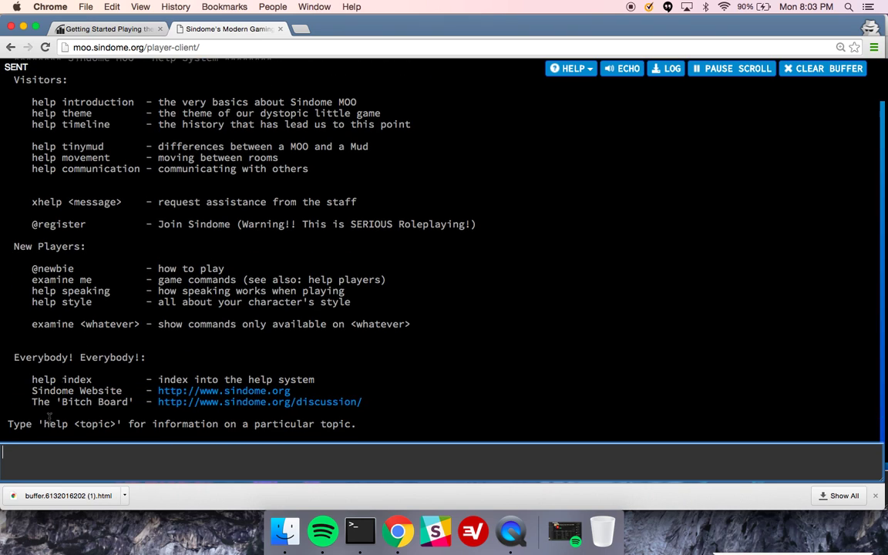
# Send 'he' for the help index, then pick 'adminkill' from the 'in' suggestions.
pyautogui.write('he')
pyautogui.press('Return')
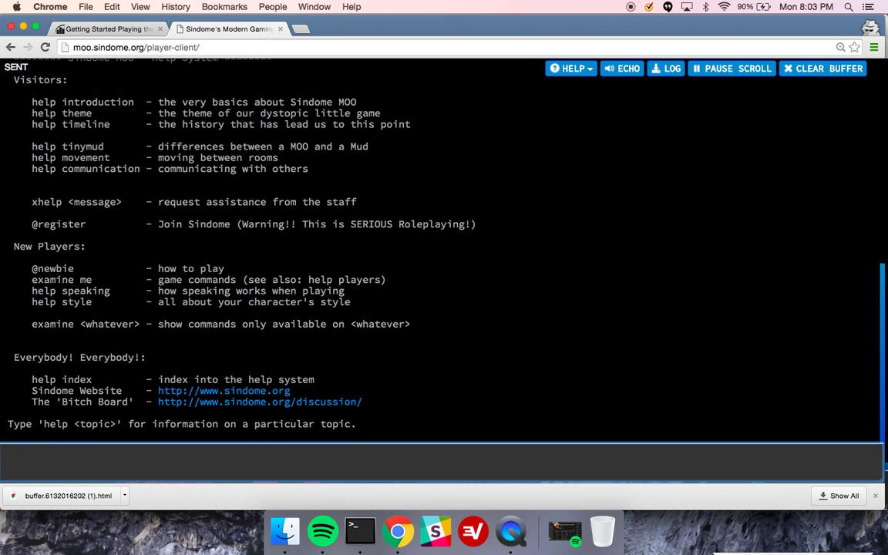
pyautogui.write('in')
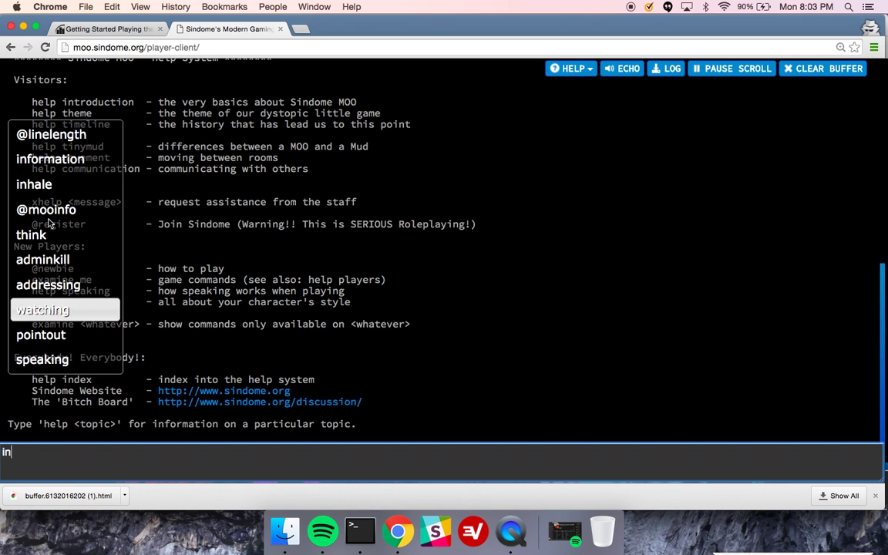
pyautogui.click(57, 260)
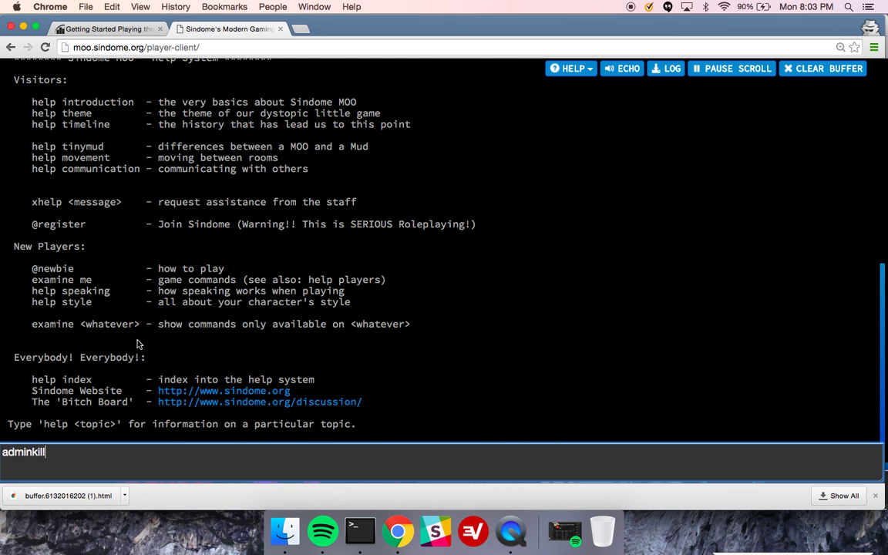
# Submit 'adminkill' from the input line, getting an 'I don't understand that' reply.
pyautogui.press('Return')
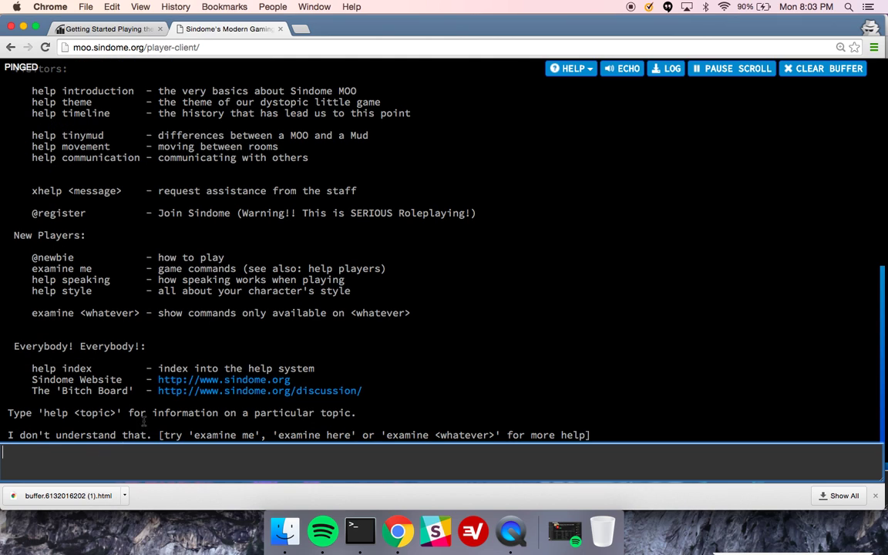